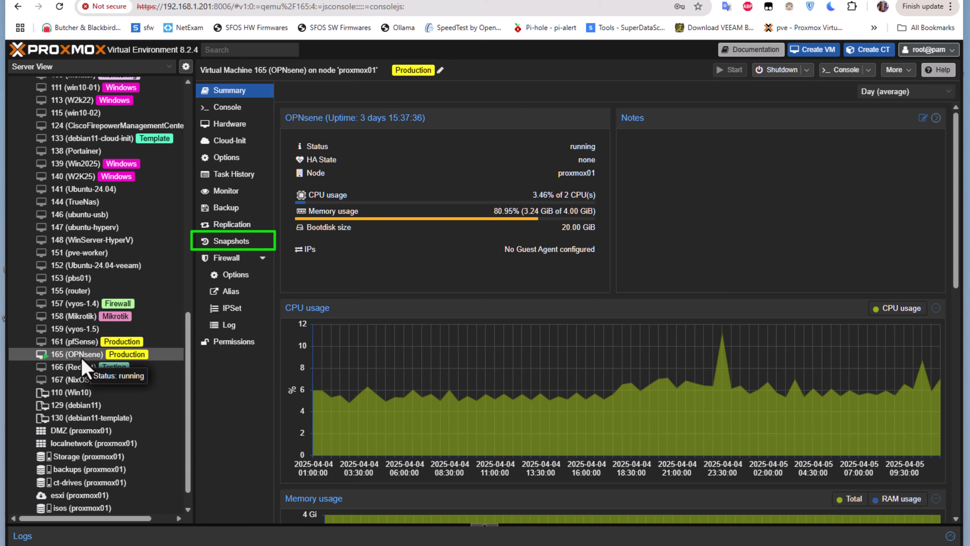
Review the OPNsene VM's snapshot and backup pages and the options for taking a snapshot, without creating one
{"action": "left_click", "coordinate": [236, 244]}
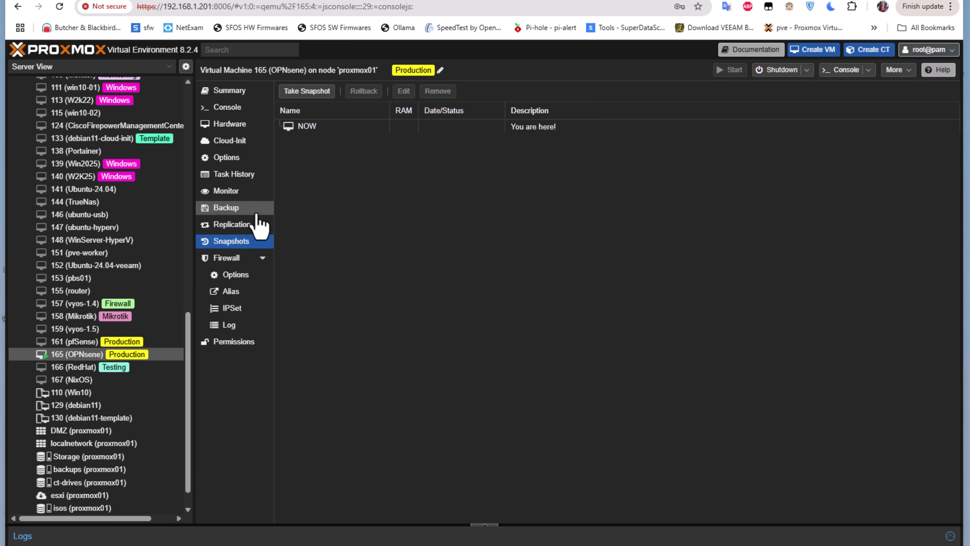
{"action": "left_click", "coordinate": [232, 210]}
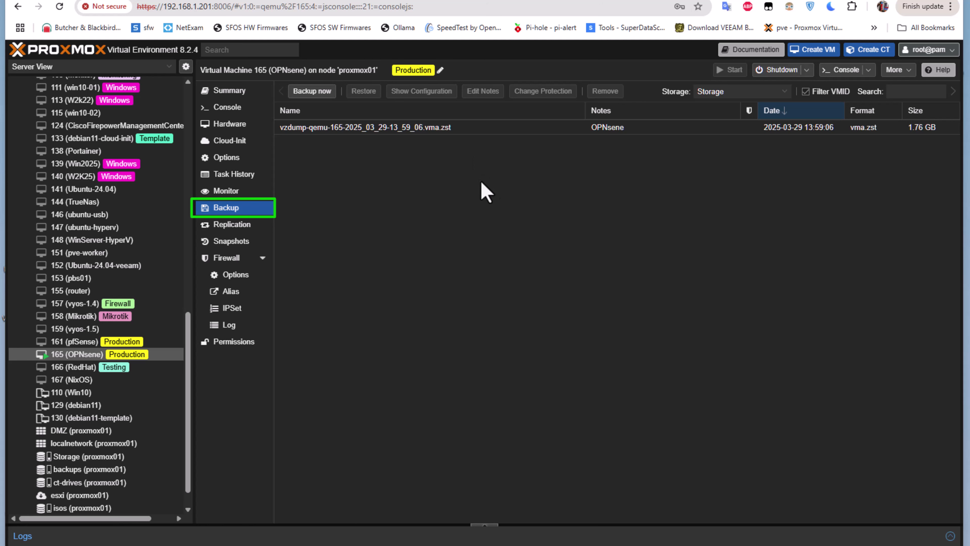
{"action": "left_click", "coordinate": [228, 245]}
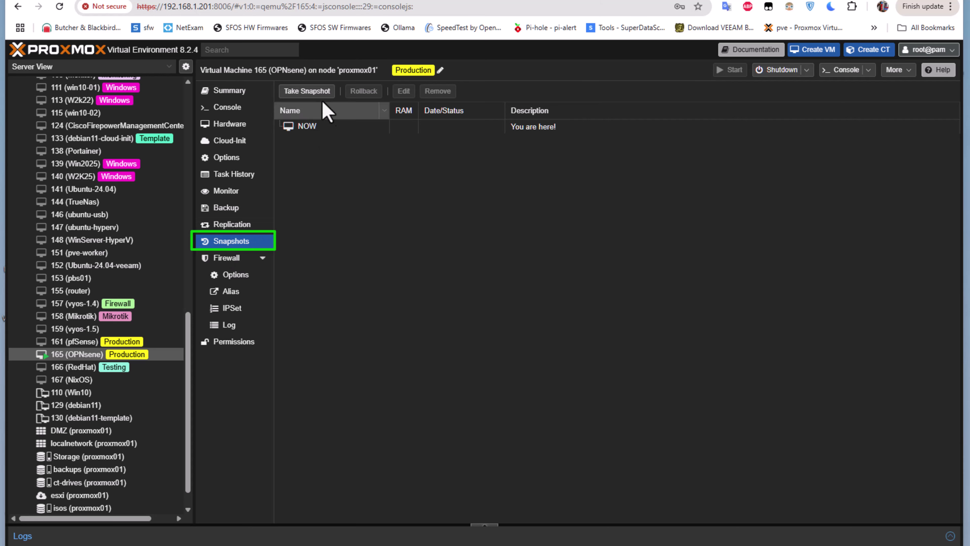
{"action": "left_click", "coordinate": [325, 91]}
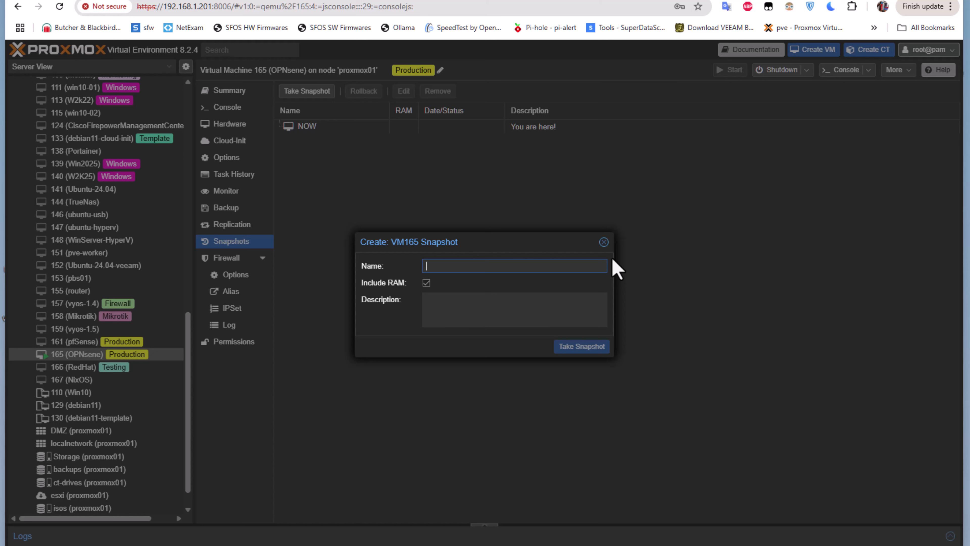
{"action": "left_click", "coordinate": [604, 242]}
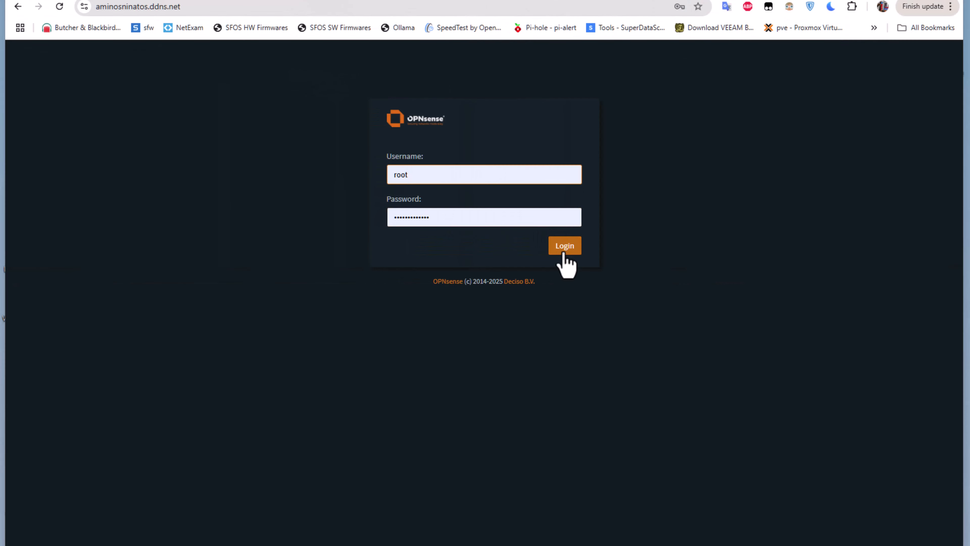
Log in to the OPNsense web interface as root and open the system snapshots page
{"action": "left_click", "coordinate": [564, 252]}
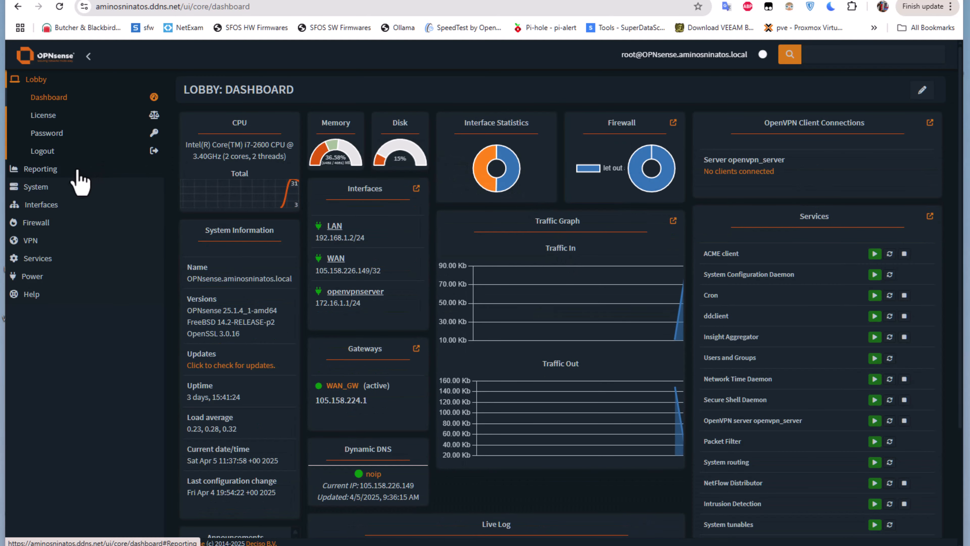
{"action": "left_click", "coordinate": [17, 186]}
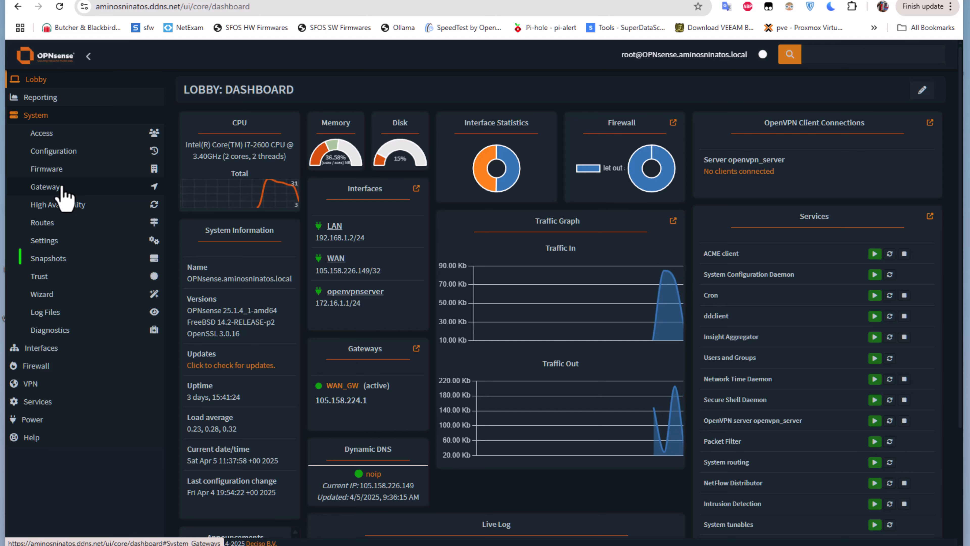
{"action": "left_click", "coordinate": [73, 264]}
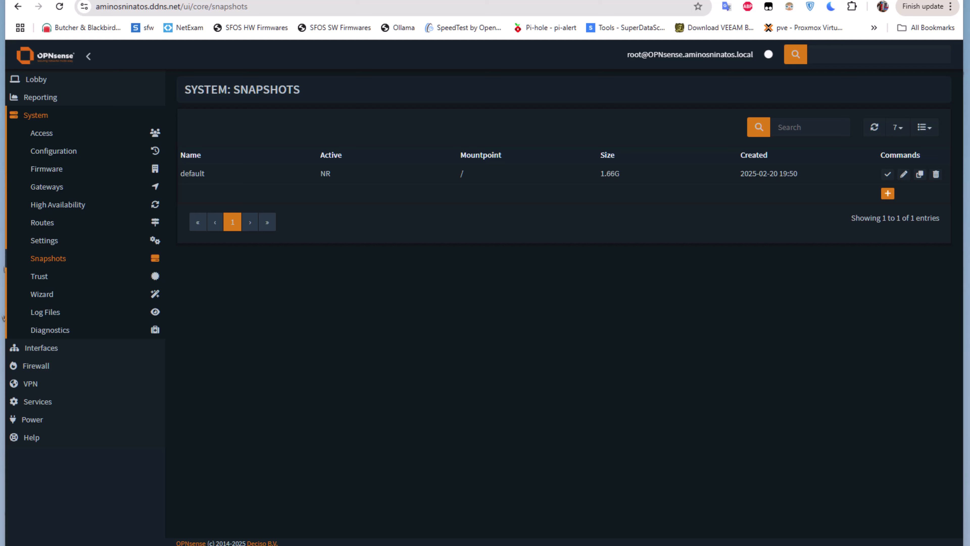
{"action": "left_click", "coordinate": [899, 1]}
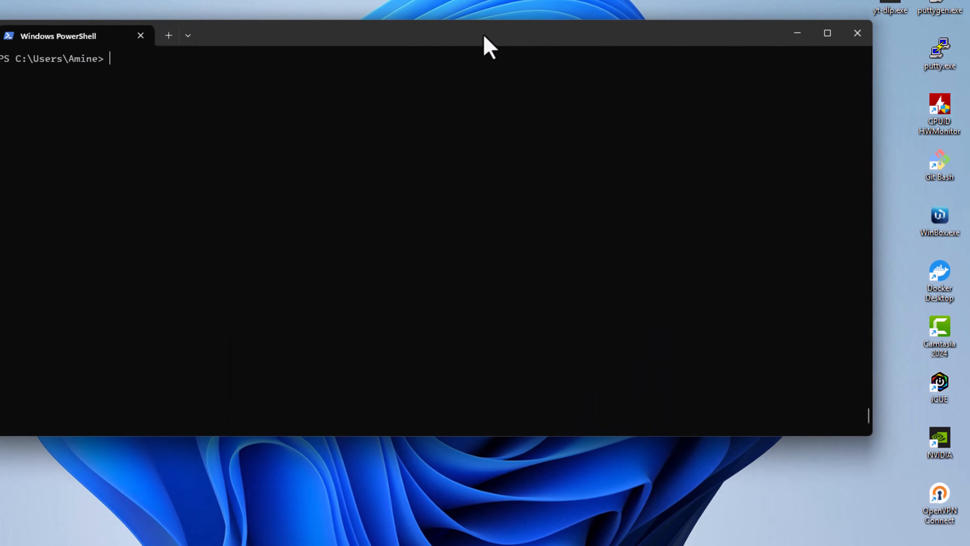
{"action": "key", "text": "ctrl+v"}
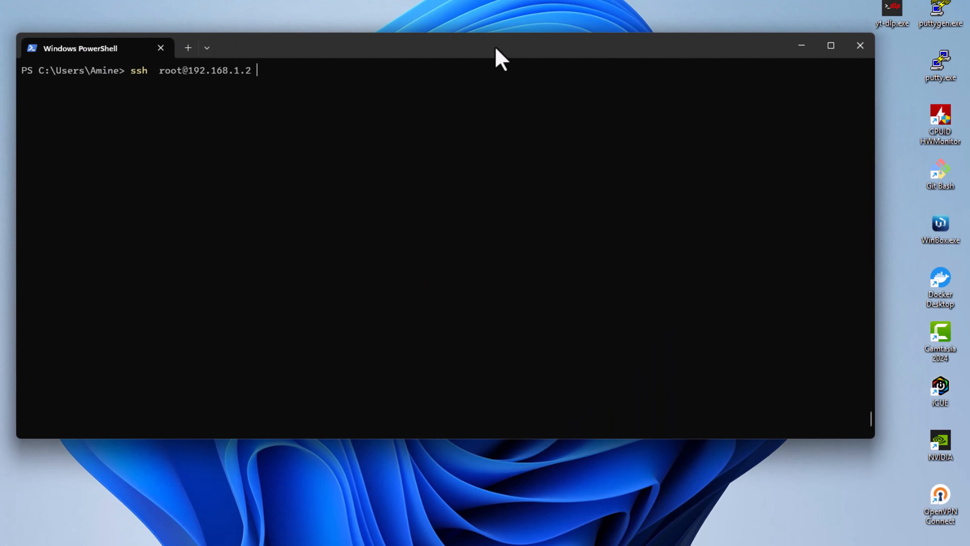
{"action": "key", "text": "Return"}
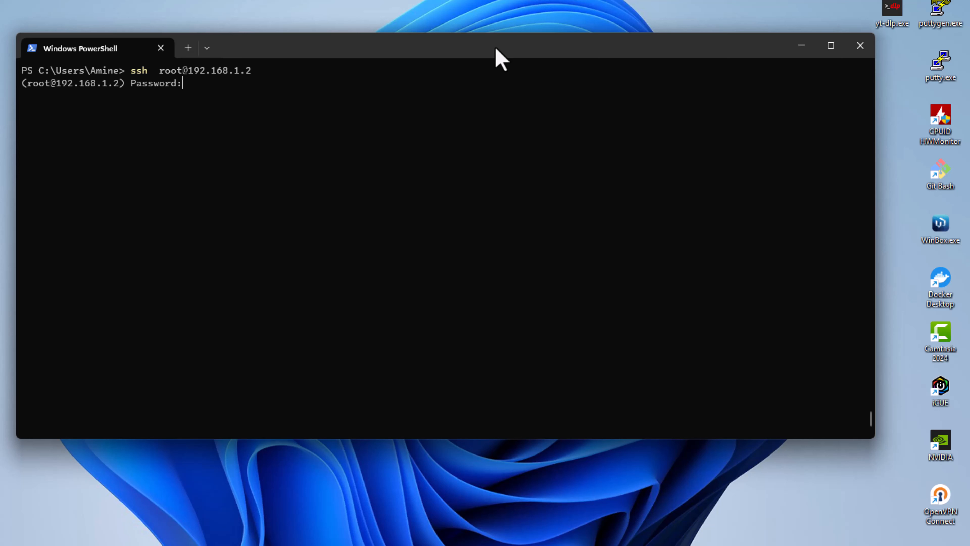
{"action": "key", "text": "Return"}
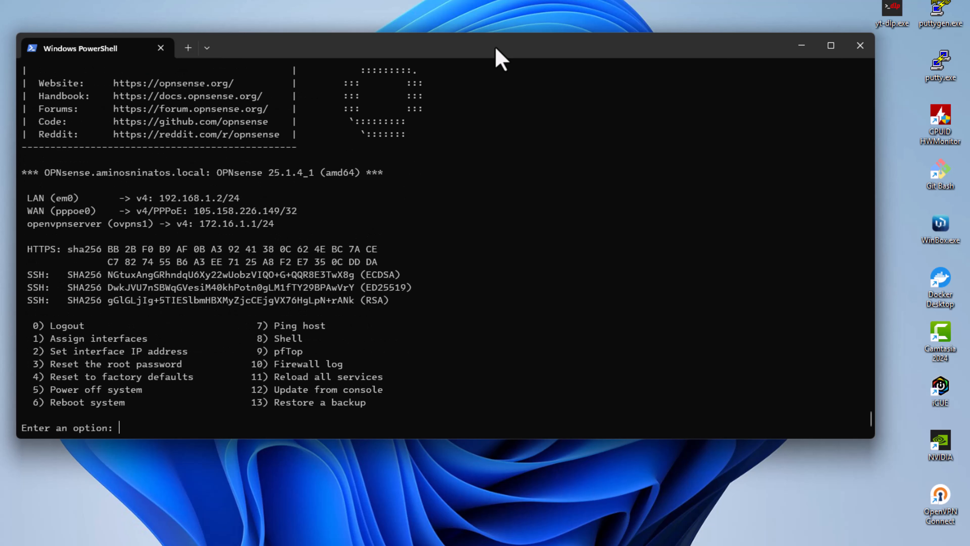
{"action": "type", "text": "8"}
{"action": "key", "text": "Return"}
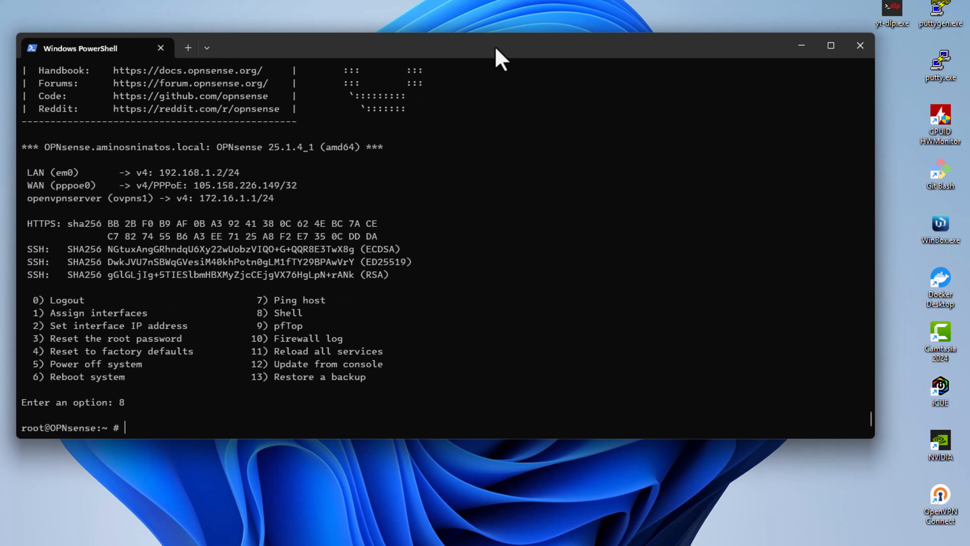
Clear the terminal and list the ZFS datasets and boot environments with zfs list and bectl list
{"action": "key", "text": "ctrl+l"}
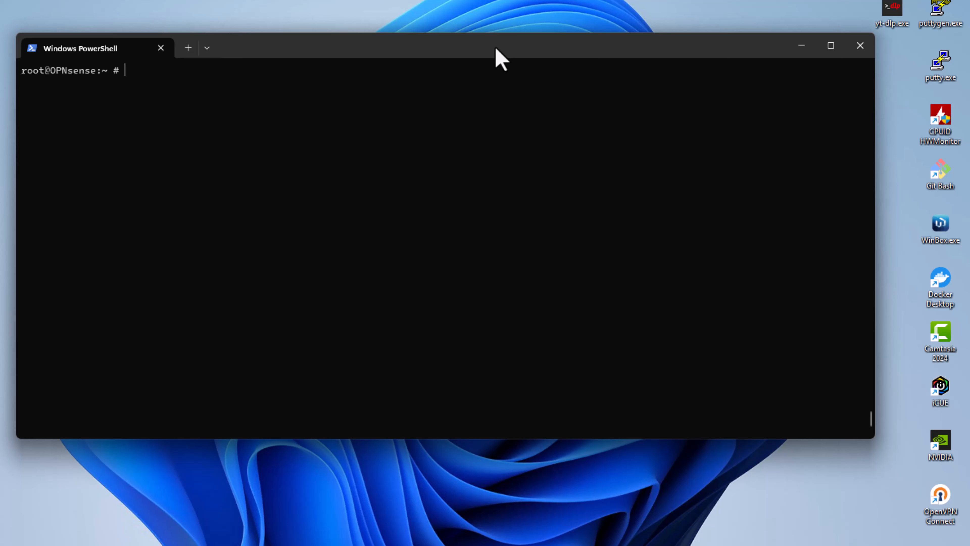
{"action": "type", "text": "zfs list"}
{"action": "key", "text": "Return"}
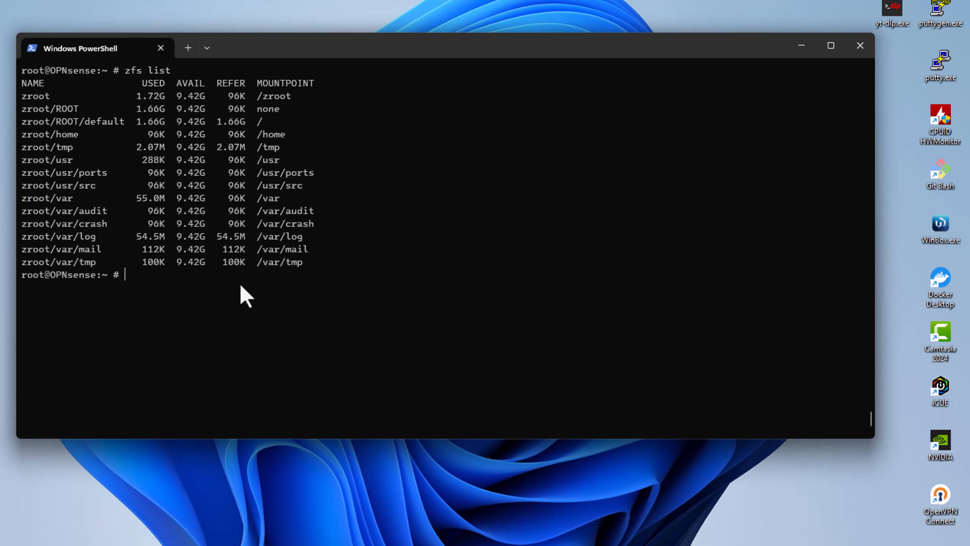
{"action": "type", "text": "bectl list"}
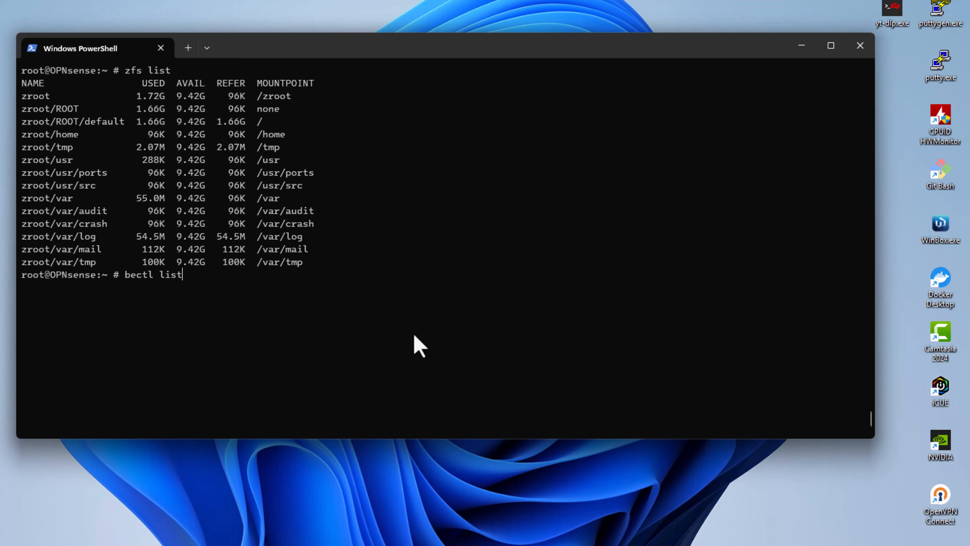
{"action": "key", "text": "Return"}
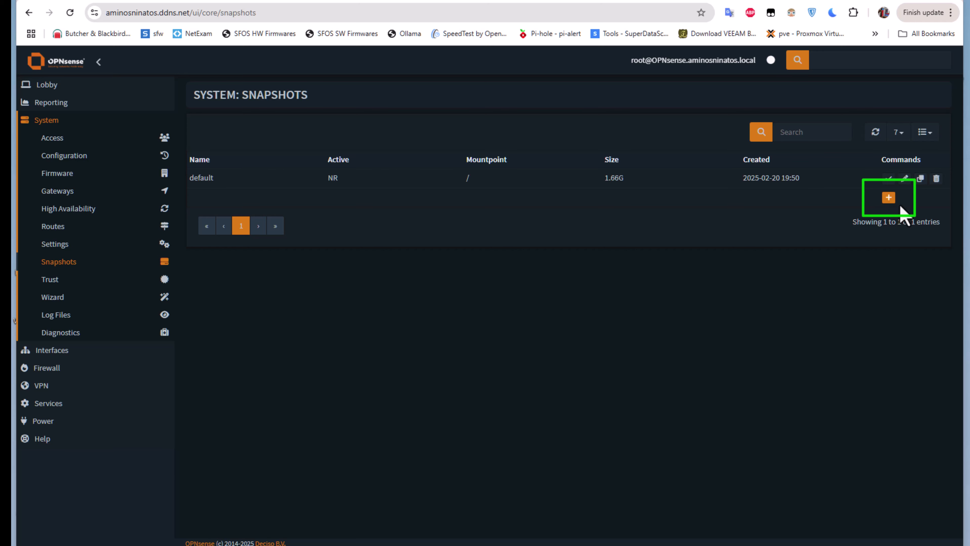
Switch back to the OPNsense web interface and create a system snapshot named known-good
{"action": "left_click", "coordinate": [889, 199]}
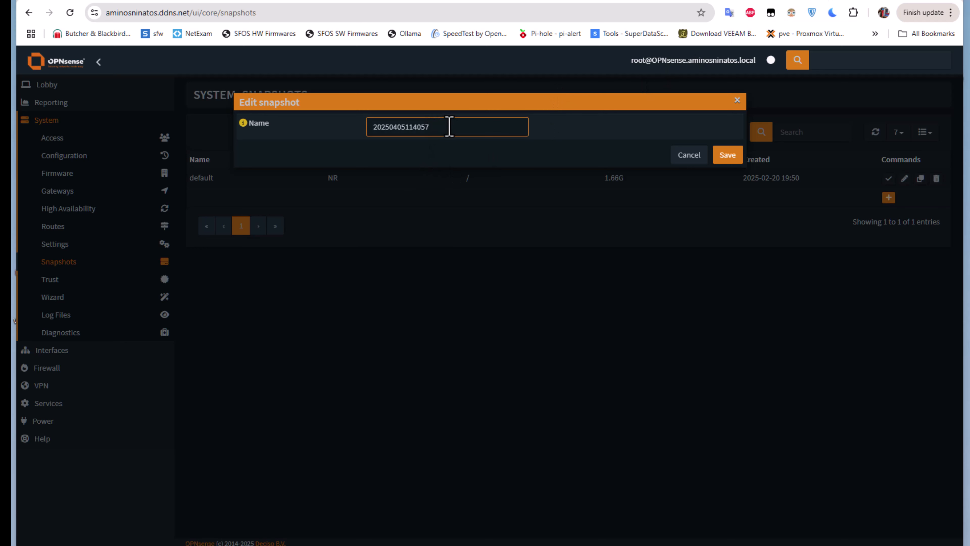
{"action": "left_click_drag", "start_coordinate": [449, 126], "coordinate": [329, 128]}
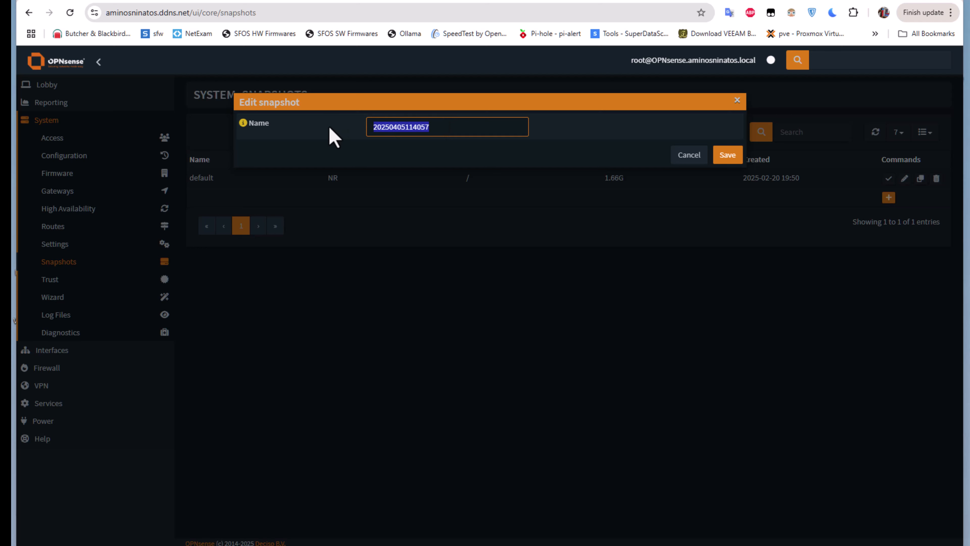
{"action": "type", "text": "known-good"}
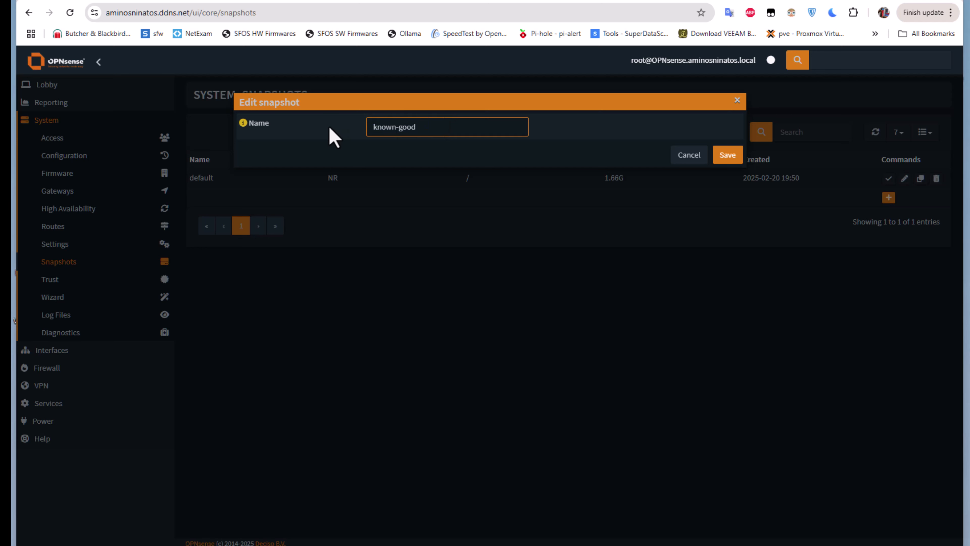
{"action": "left_click", "coordinate": [721, 156]}
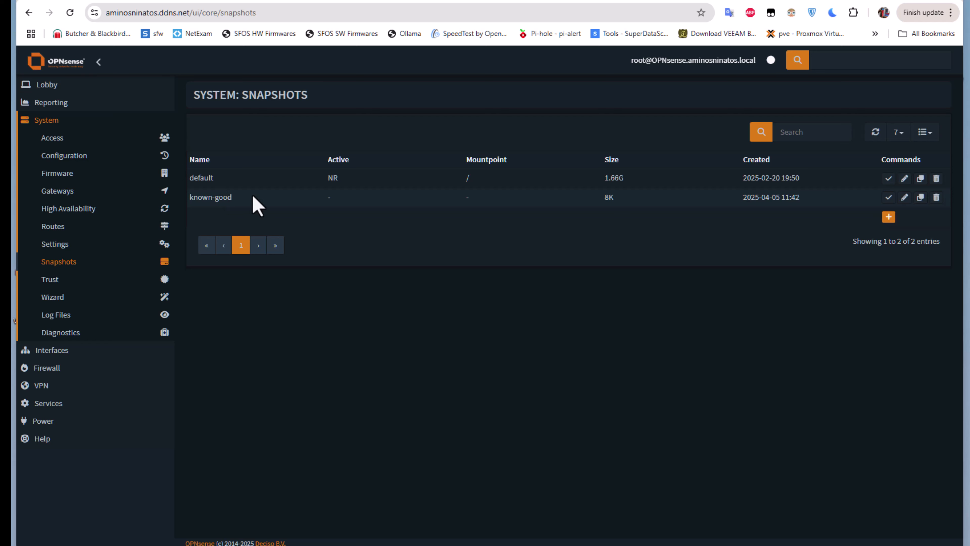
Unlock and disable the WAN interface, save its configuration, and apply the changes
{"action": "left_click", "coordinate": [56, 351]}
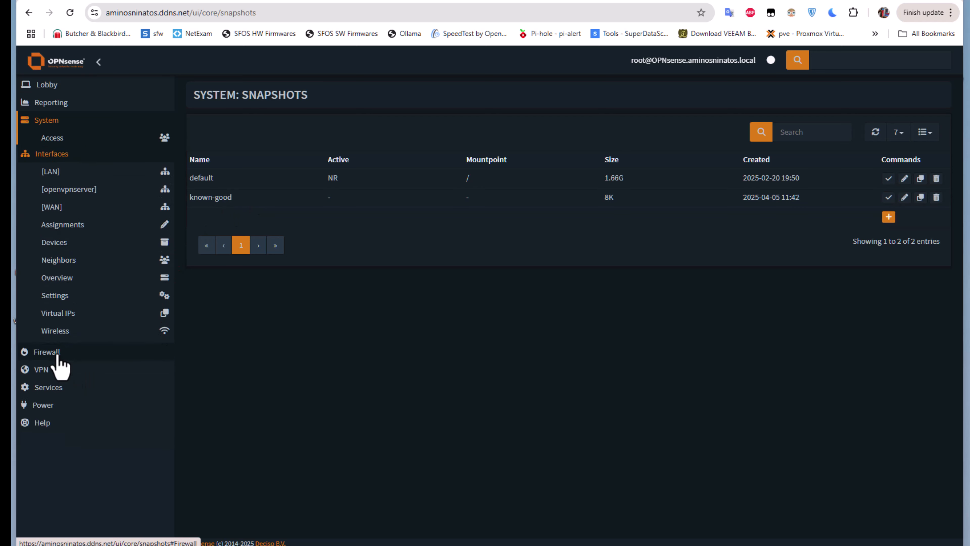
{"action": "left_click", "coordinate": [58, 207]}
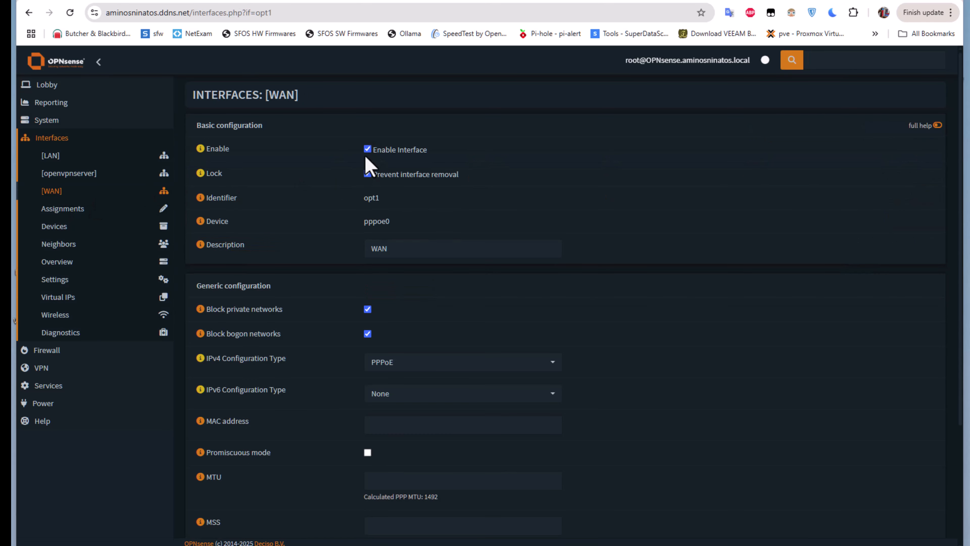
{"action": "left_click", "coordinate": [367, 176]}
{"action": "left_click", "coordinate": [368, 149]}
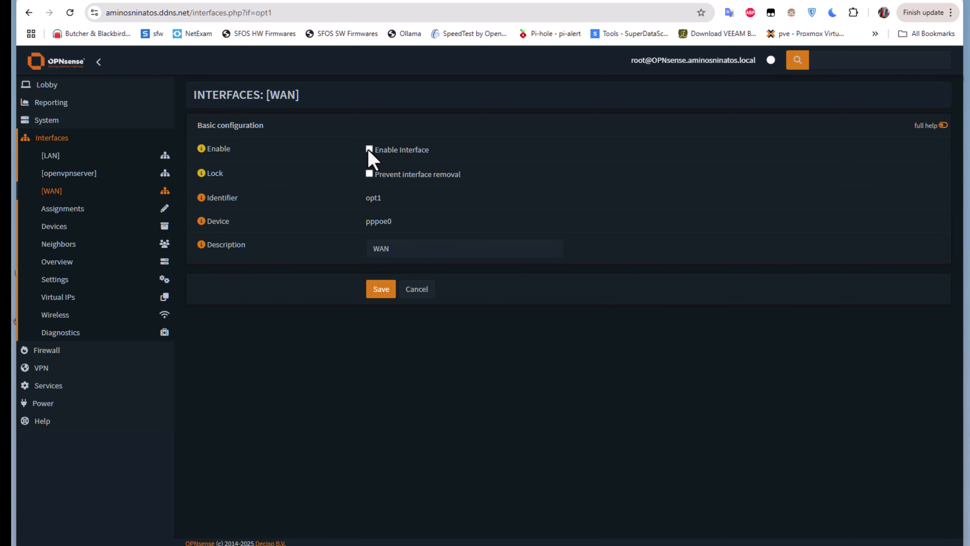
{"action": "left_click", "coordinate": [371, 292]}
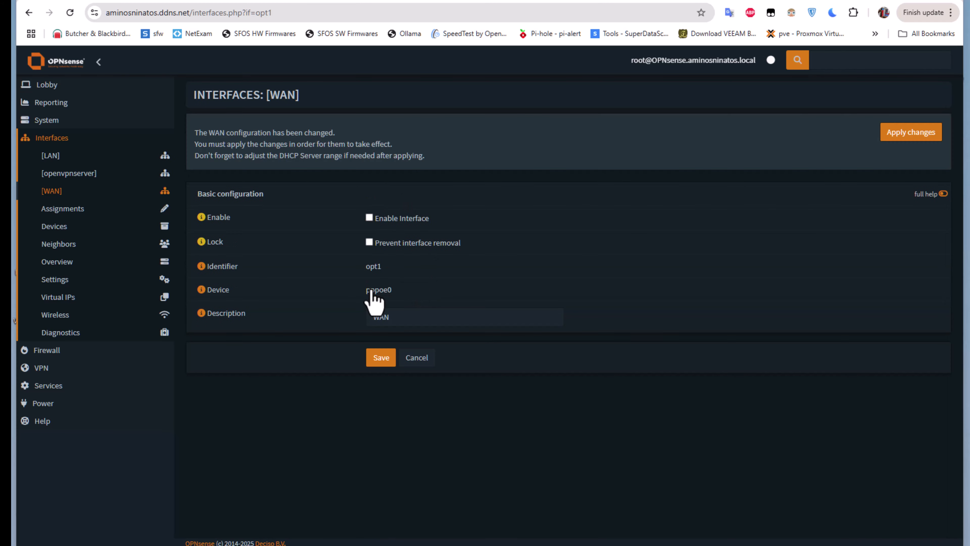
{"action": "left_click", "coordinate": [900, 135]}
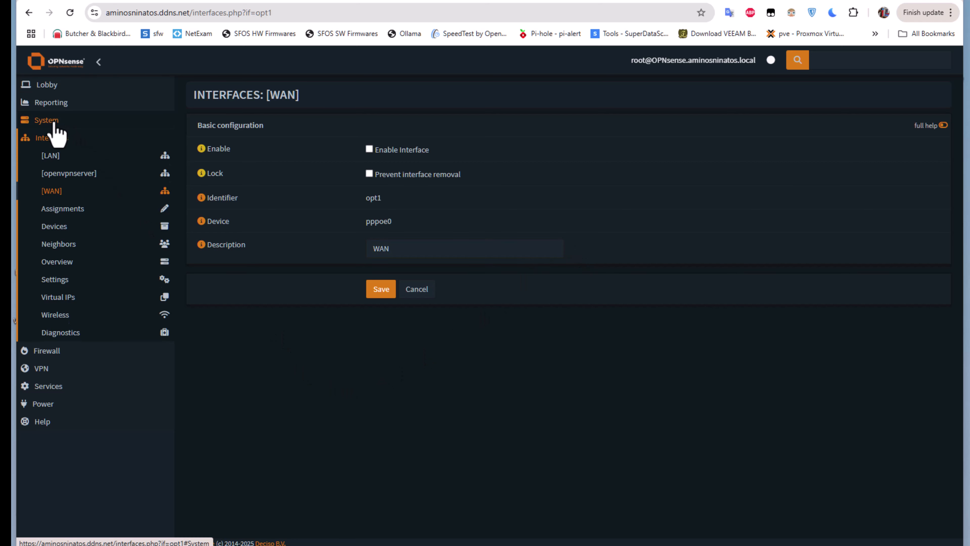
Check for OPNsense firmware updates from the firmware status page and dismiss the resulting message
{"action": "left_click", "coordinate": [46, 120]}
{"action": "left_click", "coordinate": [55, 123]}
{"action": "left_click", "coordinate": [55, 124]}
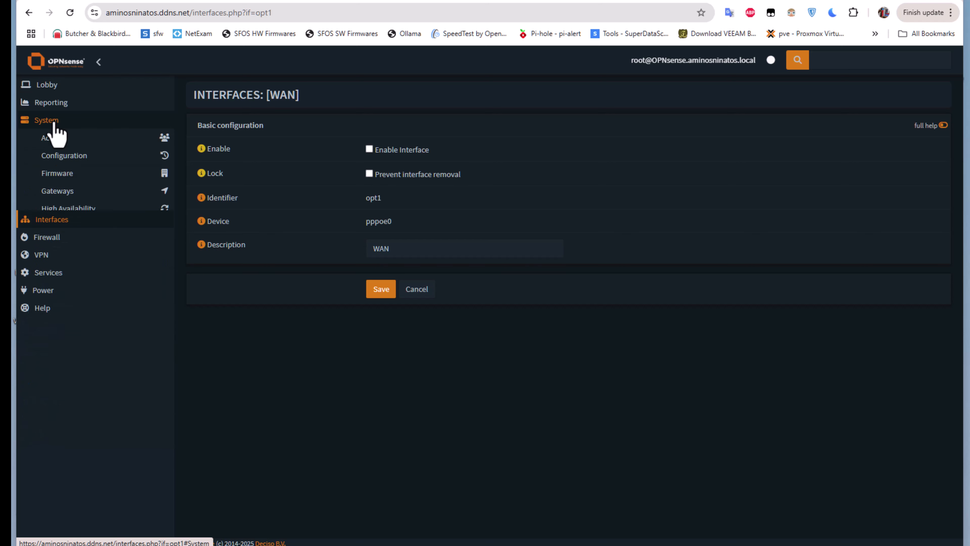
{"action": "left_click", "coordinate": [59, 176]}
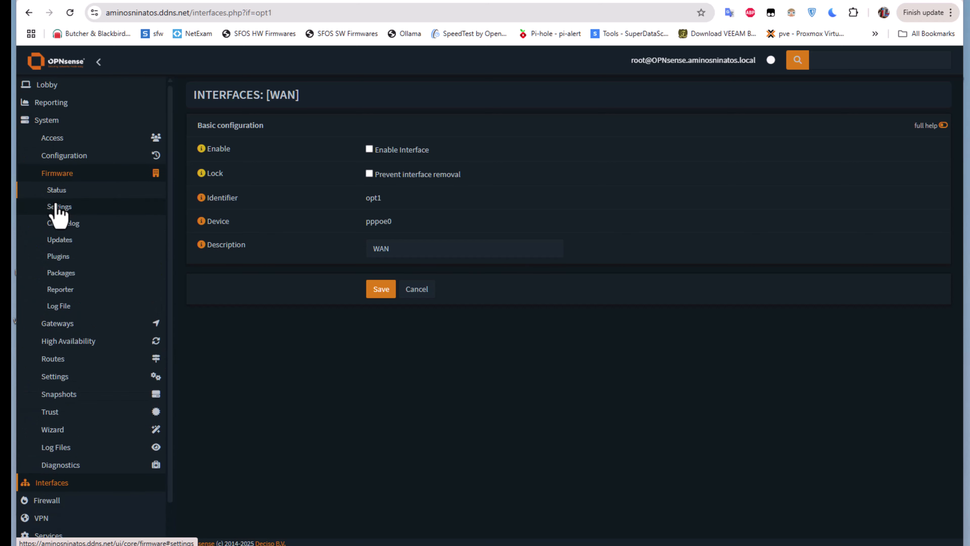
{"action": "left_click", "coordinate": [65, 245]}
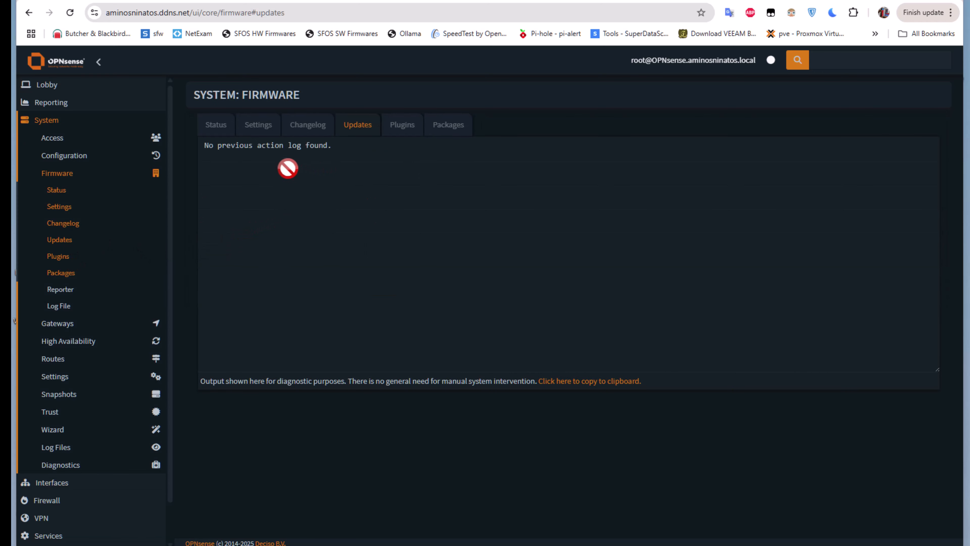
{"action": "left_click", "coordinate": [215, 130]}
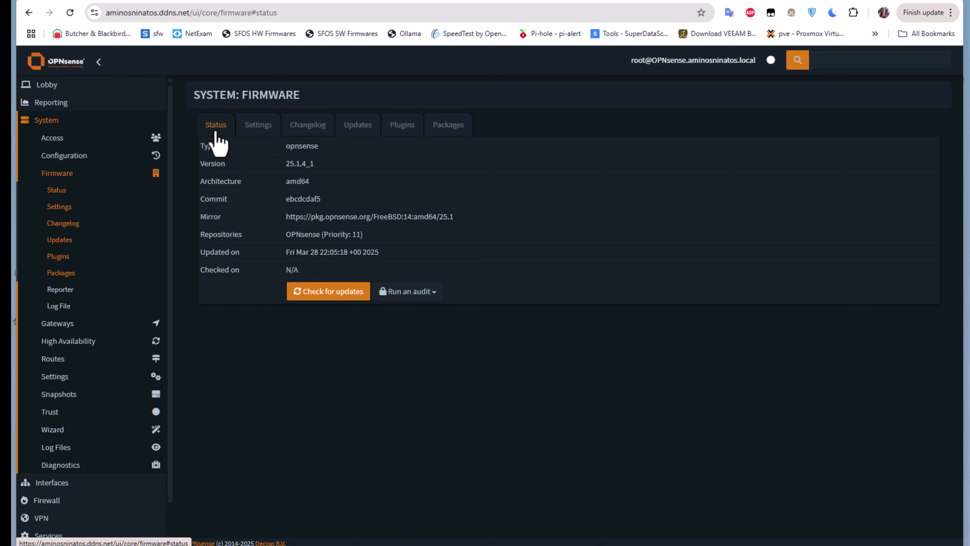
{"action": "left_click", "coordinate": [327, 294]}
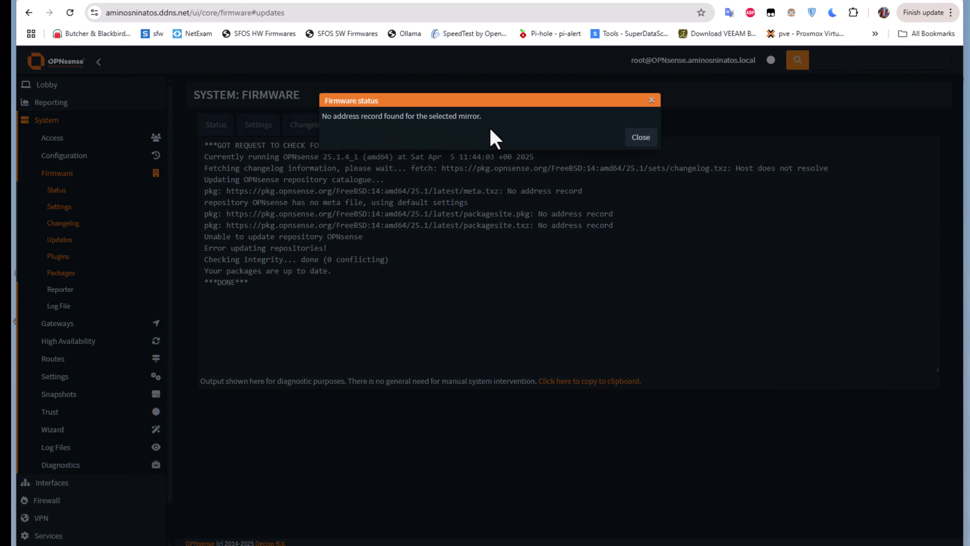
{"action": "left_click", "coordinate": [641, 137]}
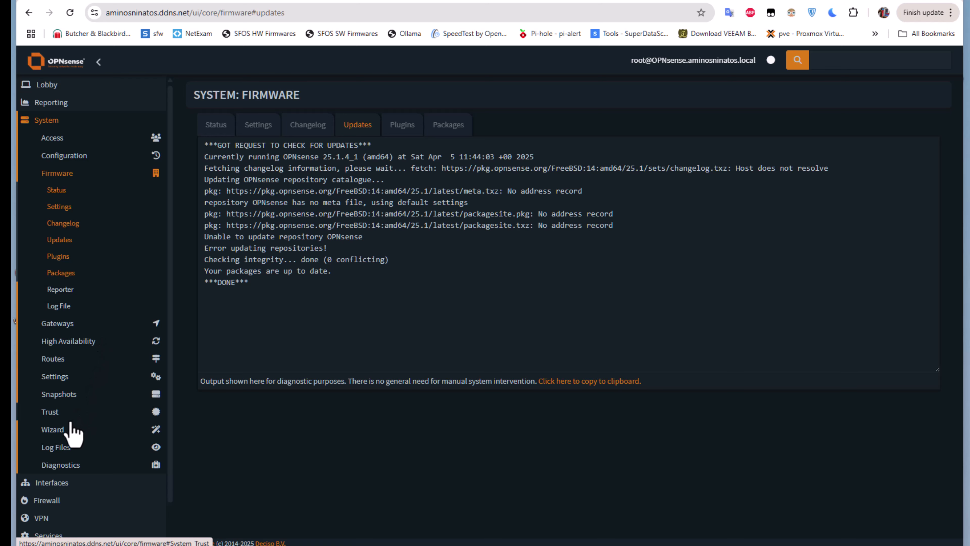
Return to the system snapshots and activate the known-good snapshot for the next boot
{"action": "left_click", "coordinate": [70, 400]}
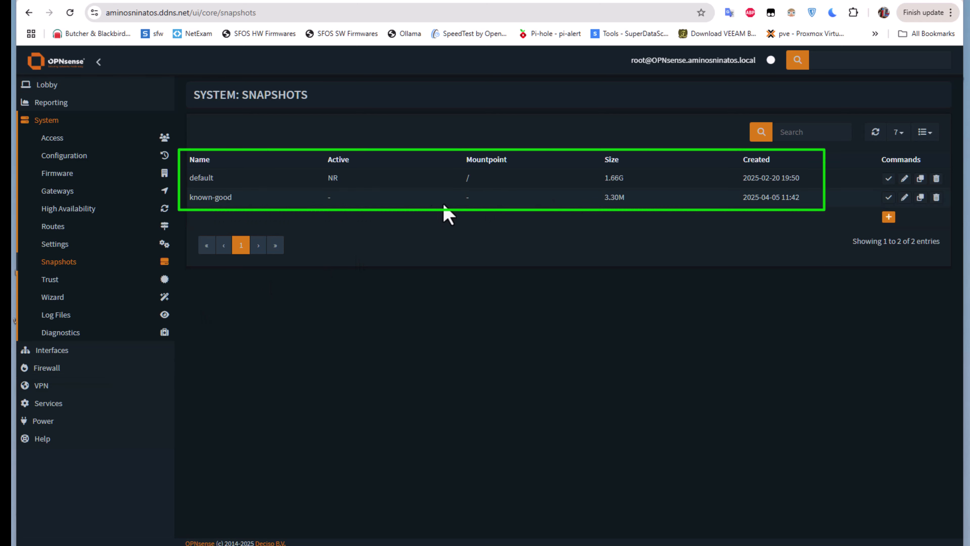
{"action": "left_click", "coordinate": [889, 199]}
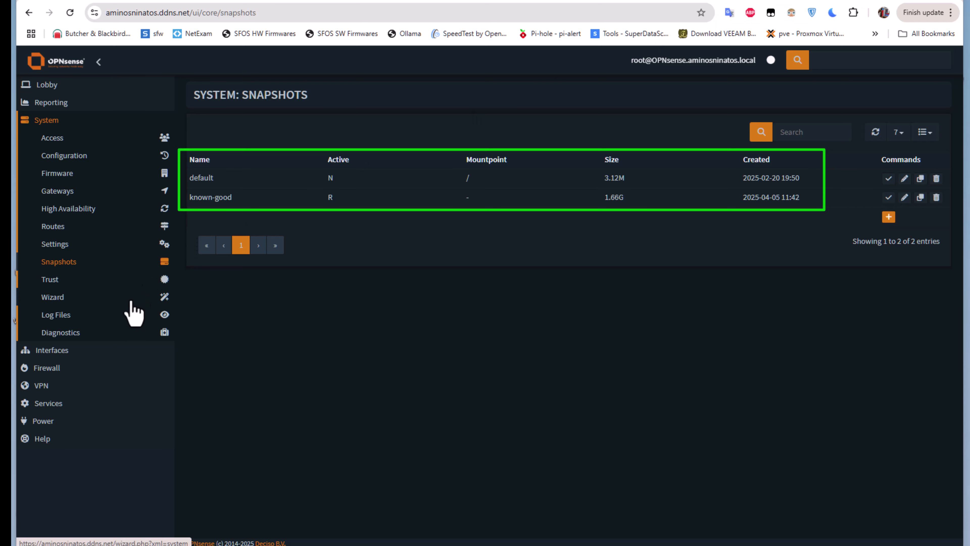
Reboot the OPNsense system, confirm the restart, and log back in with the prefilled credentials
{"action": "left_click", "coordinate": [93, 424]}
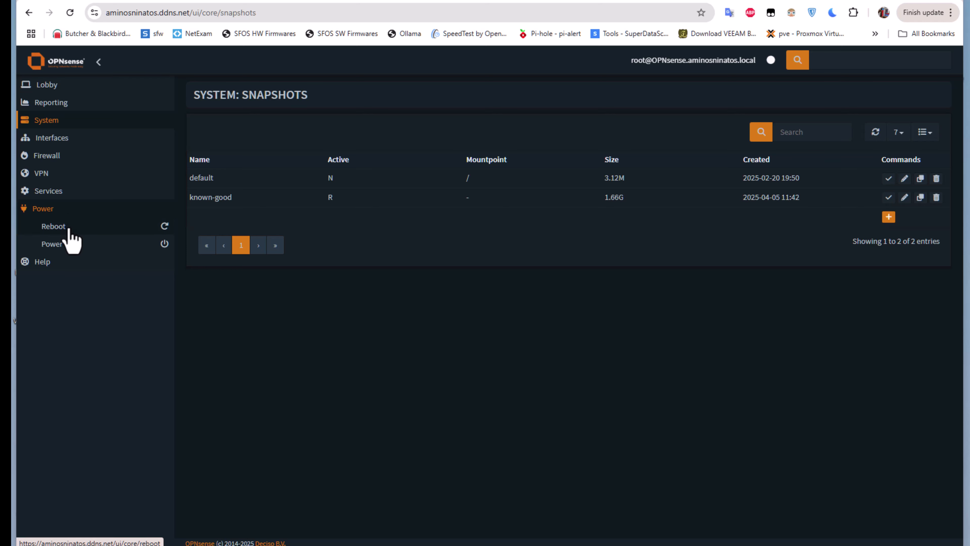
{"action": "left_click", "coordinate": [69, 229]}
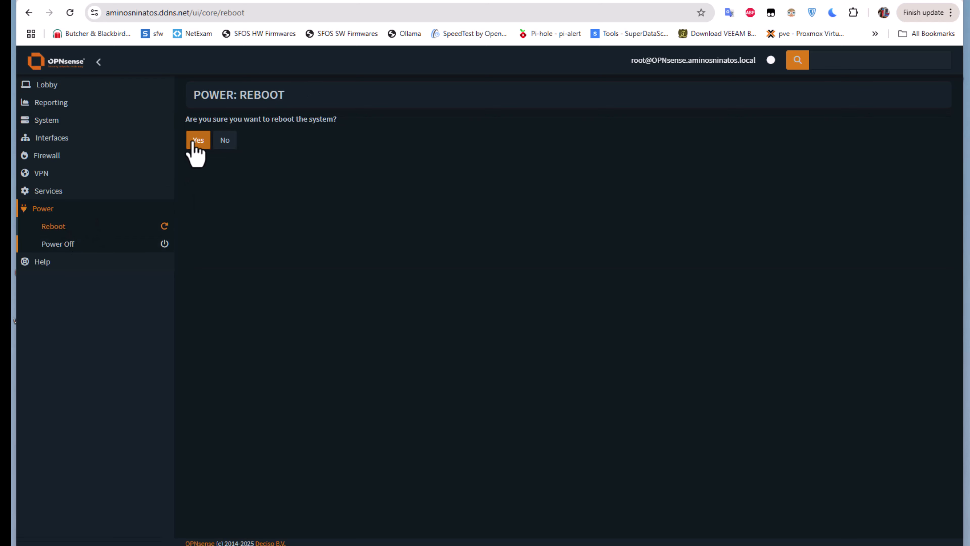
{"action": "left_click", "coordinate": [198, 140]}
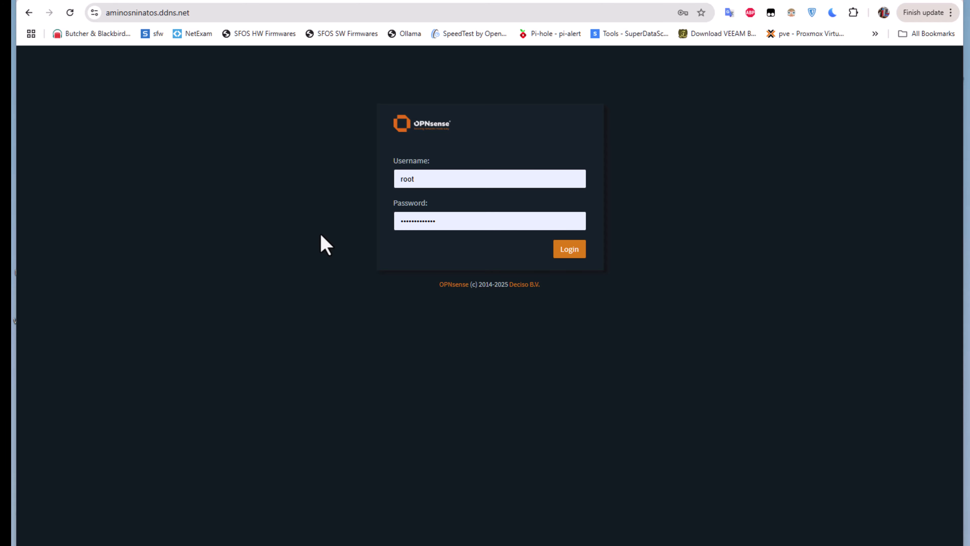
{"action": "left_click", "coordinate": [565, 251]}
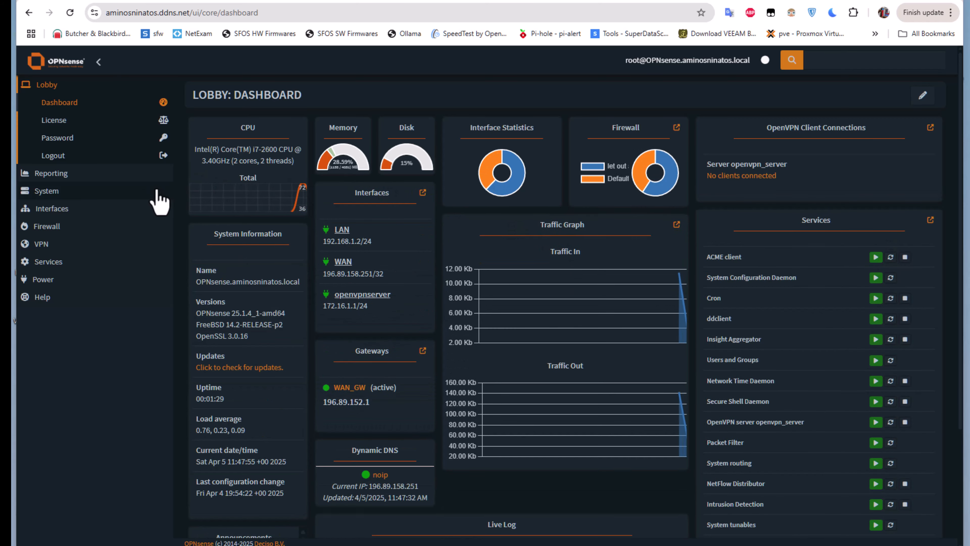
Check the active state of the system snapshots and examine the WAN interface's enable and lock settings
{"action": "left_click", "coordinate": [58, 191]}
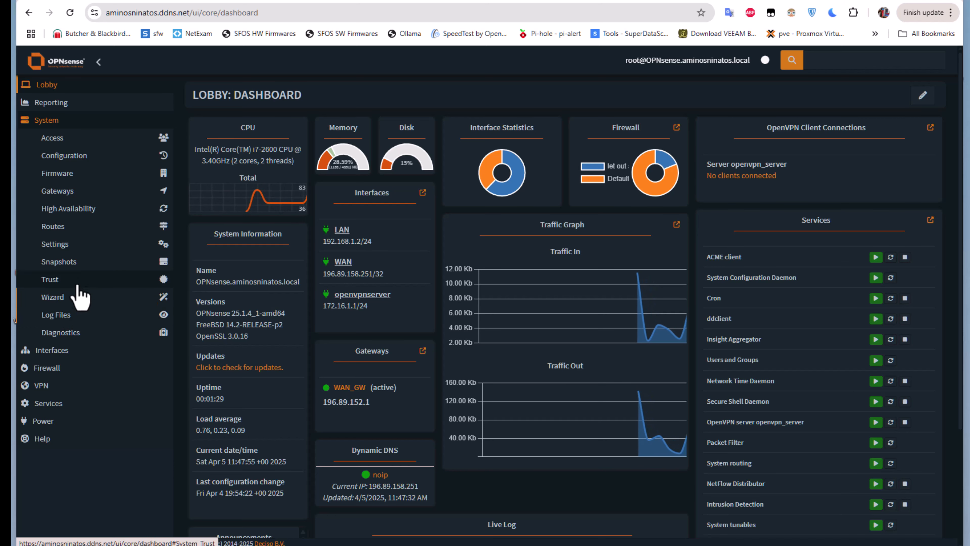
{"action": "left_click", "coordinate": [71, 264]}
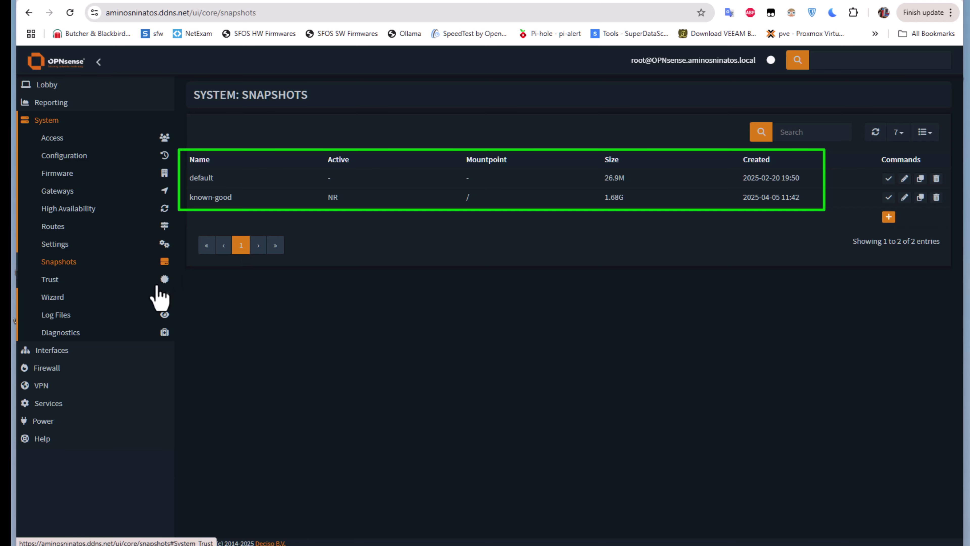
{"action": "left_click", "coordinate": [85, 349]}
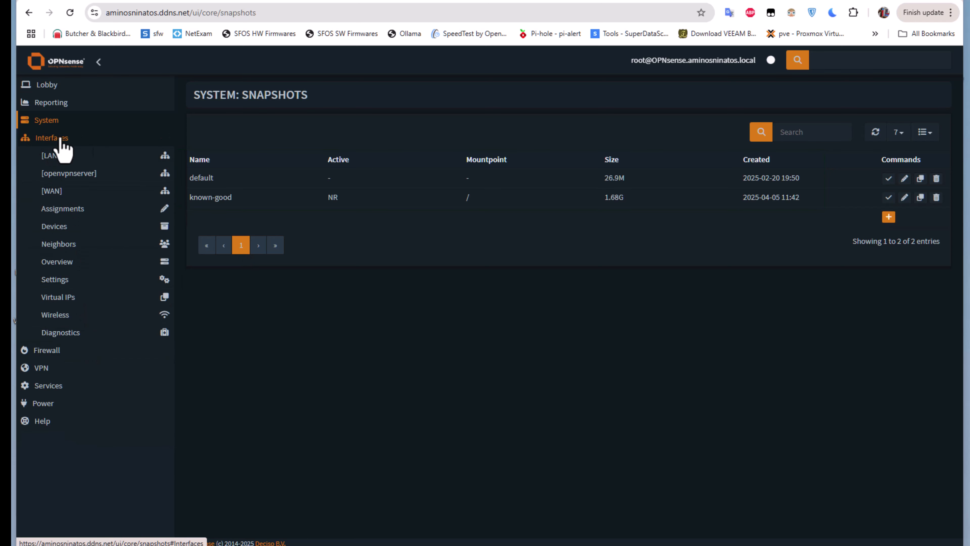
{"action": "left_click", "coordinate": [58, 191]}
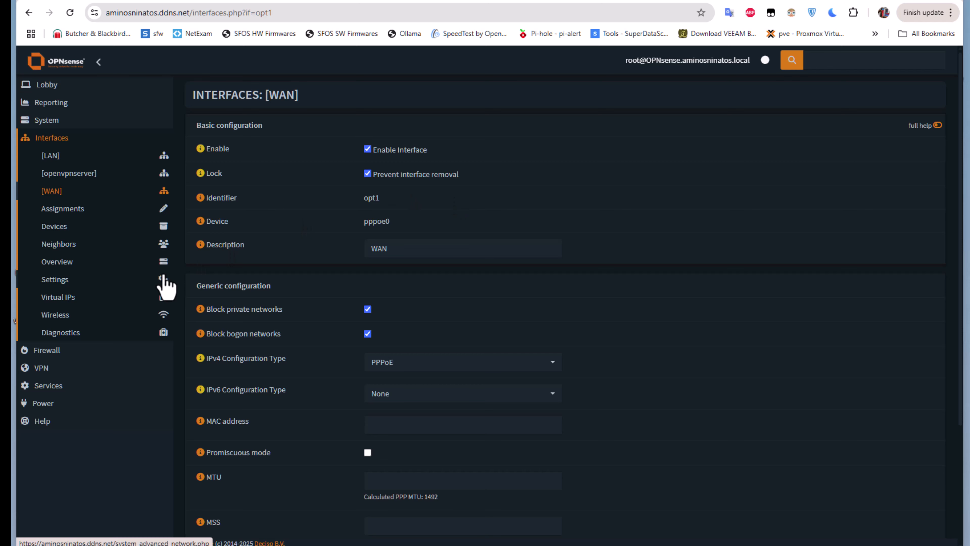
Return to the system snapshots and delete the old default snapshot, confirming its removal
{"action": "left_click", "coordinate": [66, 125]}
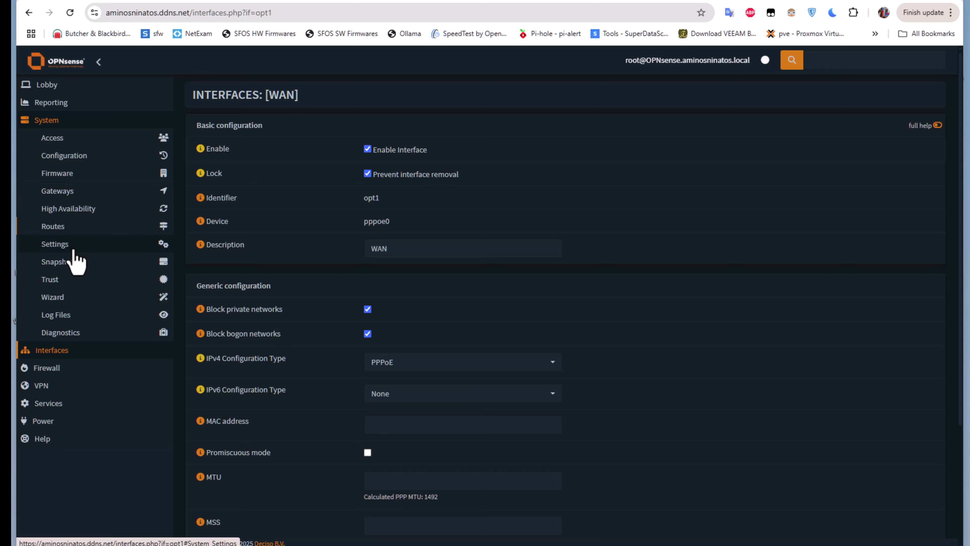
{"action": "left_click", "coordinate": [78, 268]}
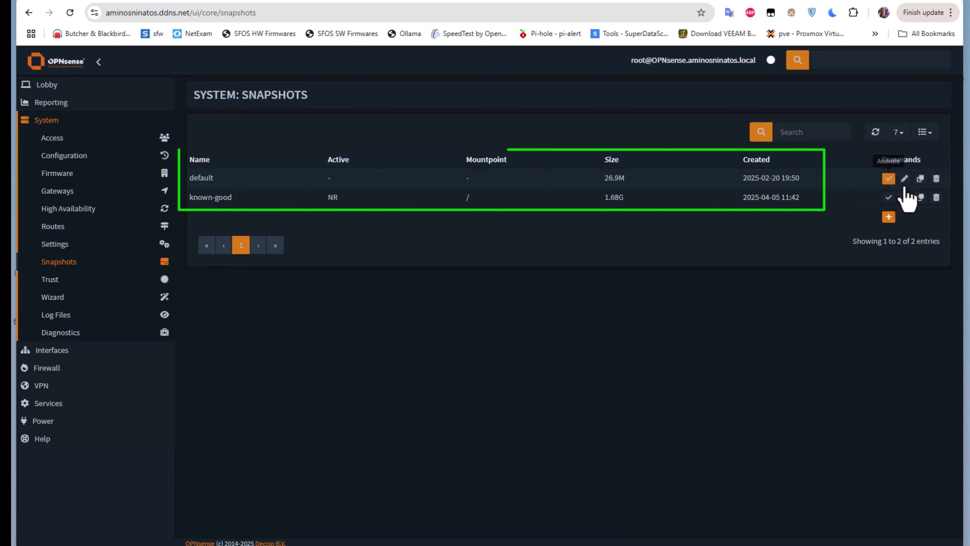
{"action": "left_click", "coordinate": [936, 180]}
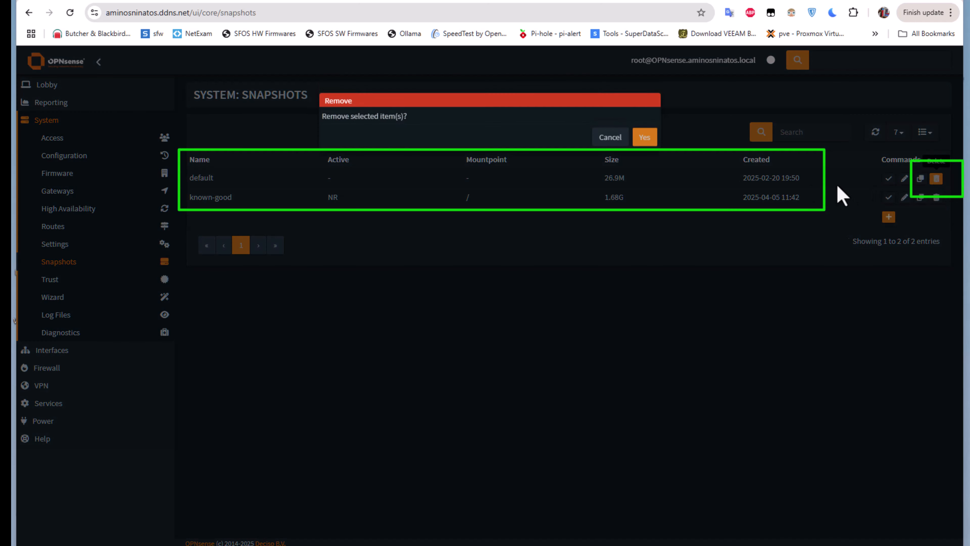
{"action": "left_click", "coordinate": [644, 138]}
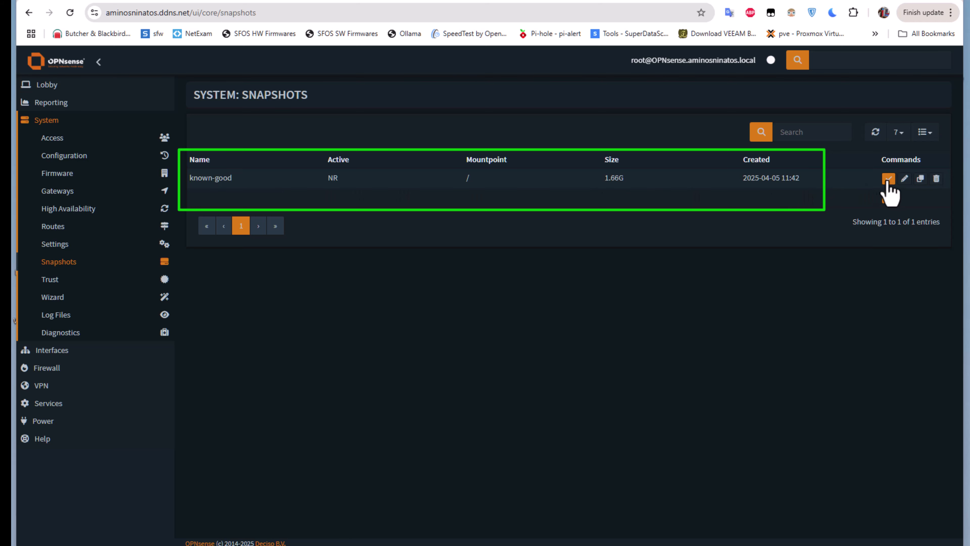
Rename the known-good snapshot as default and save the change
{"action": "left_click", "coordinate": [904, 180]}
{"action": "left_click_drag", "start_coordinate": [440, 129], "coordinate": [318, 136]}
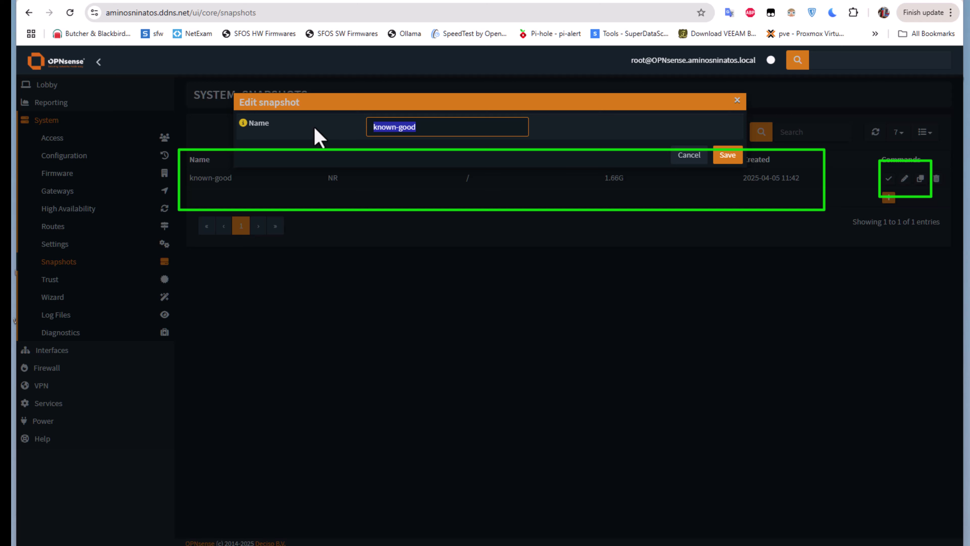
{"action": "type", "text": "defau"}
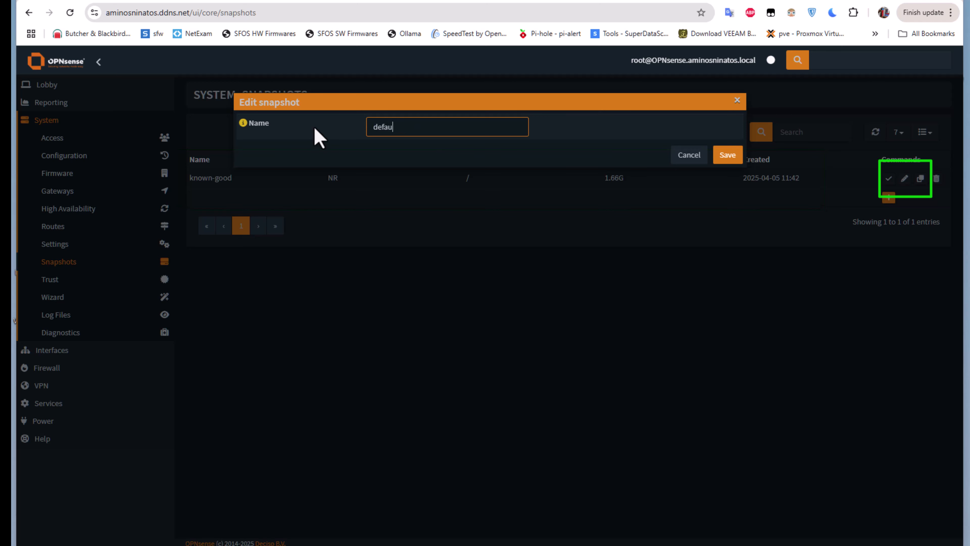
{"action": "type", "text": "lt"}
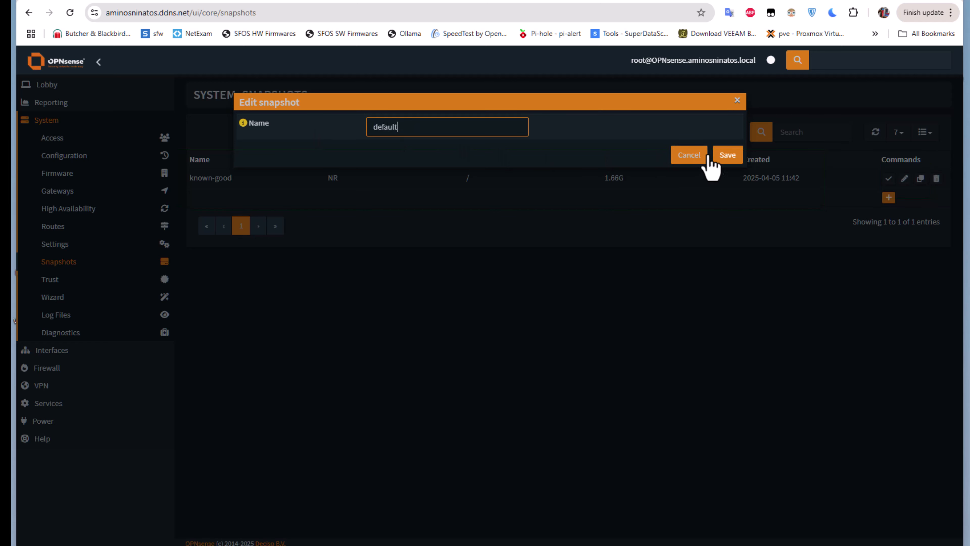
{"action": "left_click", "coordinate": [726, 161]}
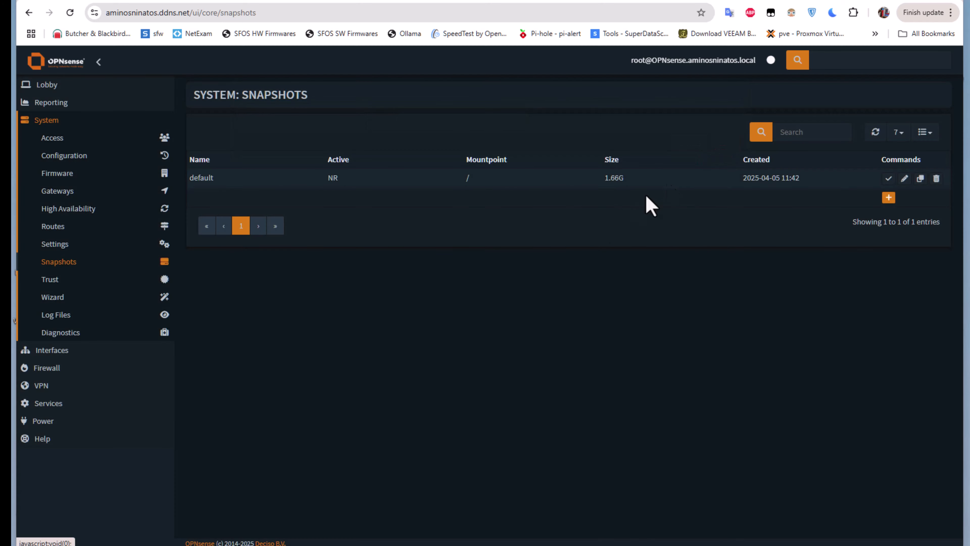